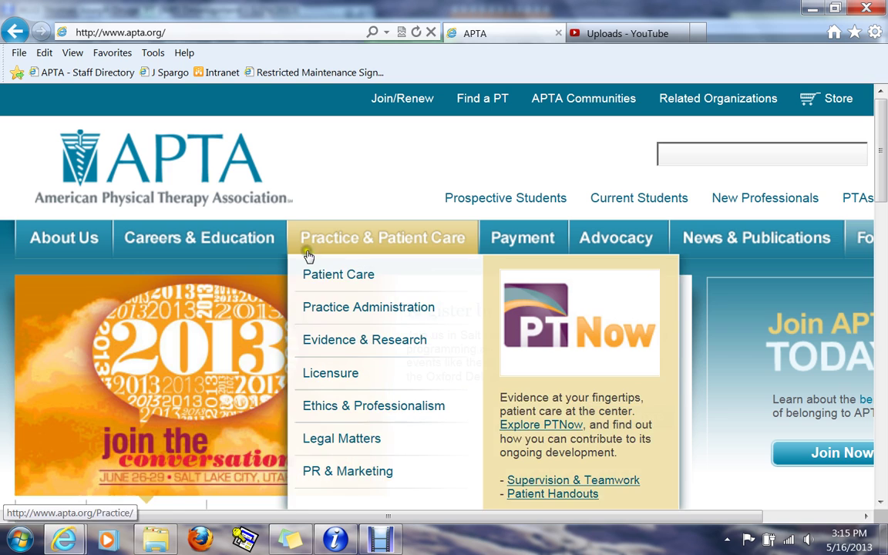
Open the APTA Learning Center from the careers and education section and examine its upcoming and recently added courses.
{"action": "mouse_move", "coordinate": [246, 246]}
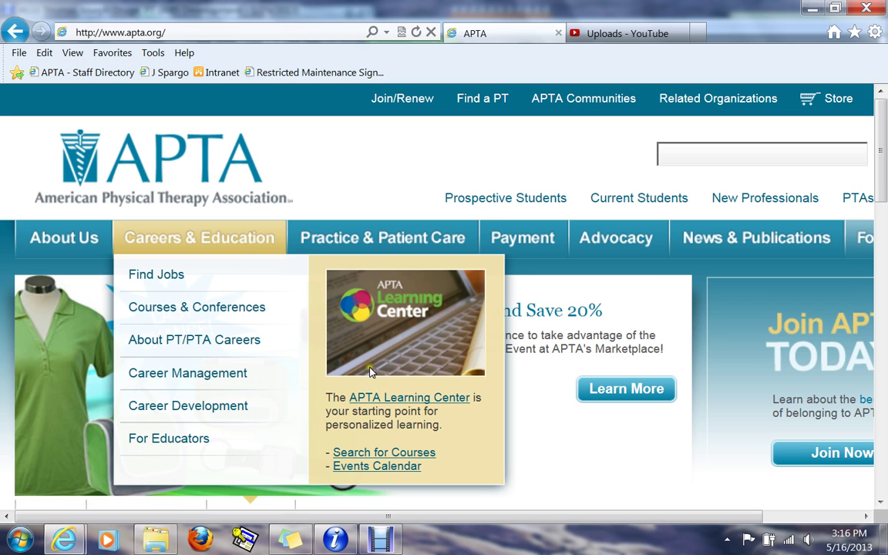
{"action": "left_click", "coordinate": [377, 400]}
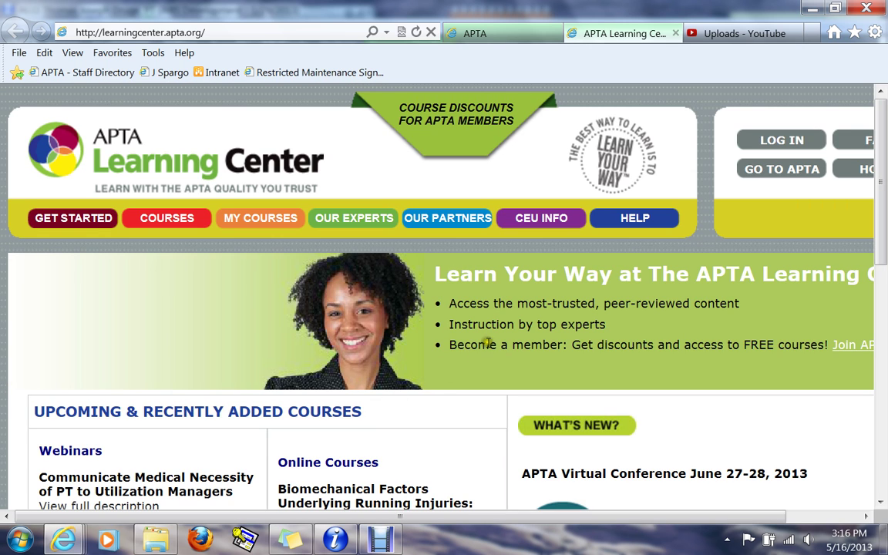
{"action": "left_click_drag", "start_coordinate": [881, 214], "coordinate": [883, 277]}
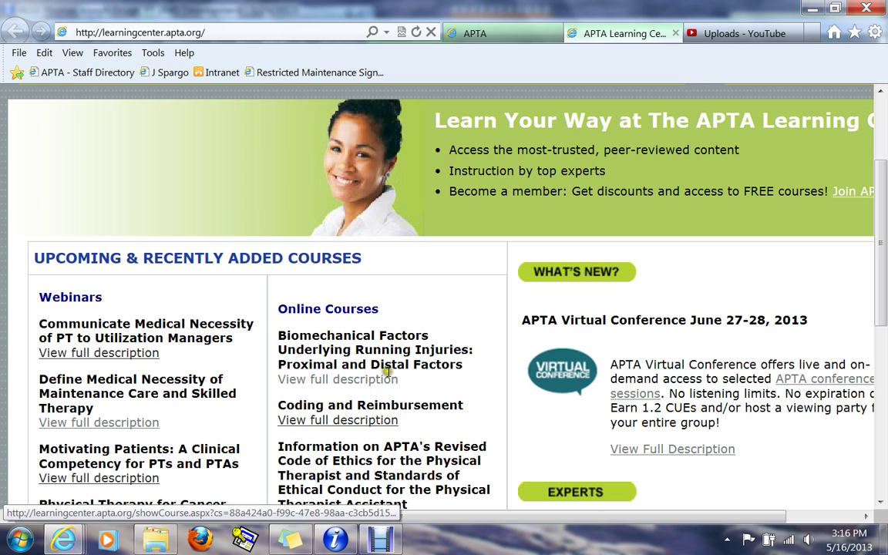
{"action": "left_click_drag", "start_coordinate": [883, 212], "coordinate": [885, 255]}
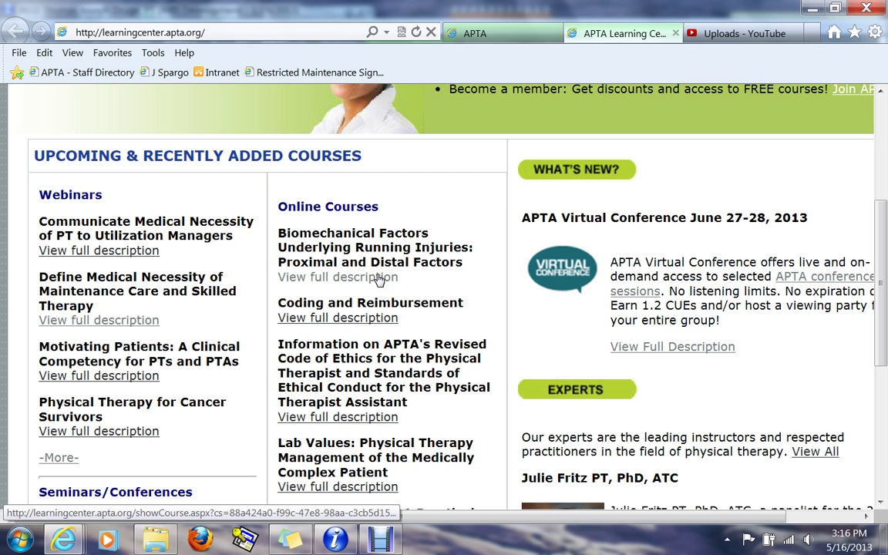
{"action": "left_click_drag", "start_coordinate": [881, 251], "coordinate": [880, 148]}
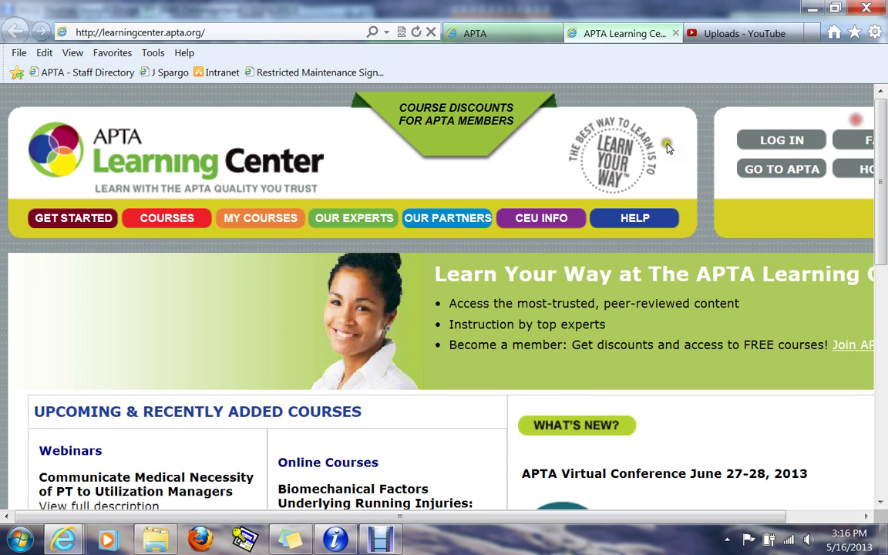
Open the Learning Center's course listings and search them for "health Care Reform".
{"action": "left_click", "coordinate": [188, 222]}
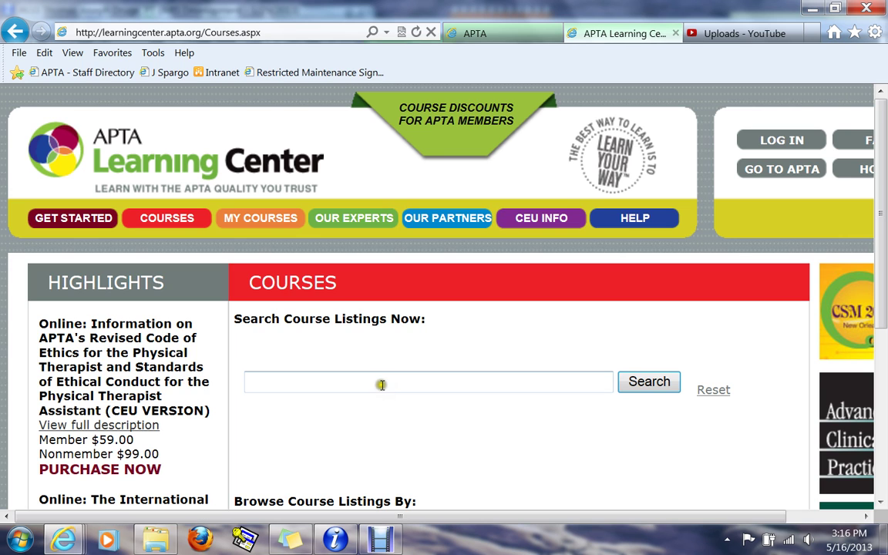
{"action": "left_click", "coordinate": [380, 383]}
{"action": "left_click", "coordinate": [510, 447]}
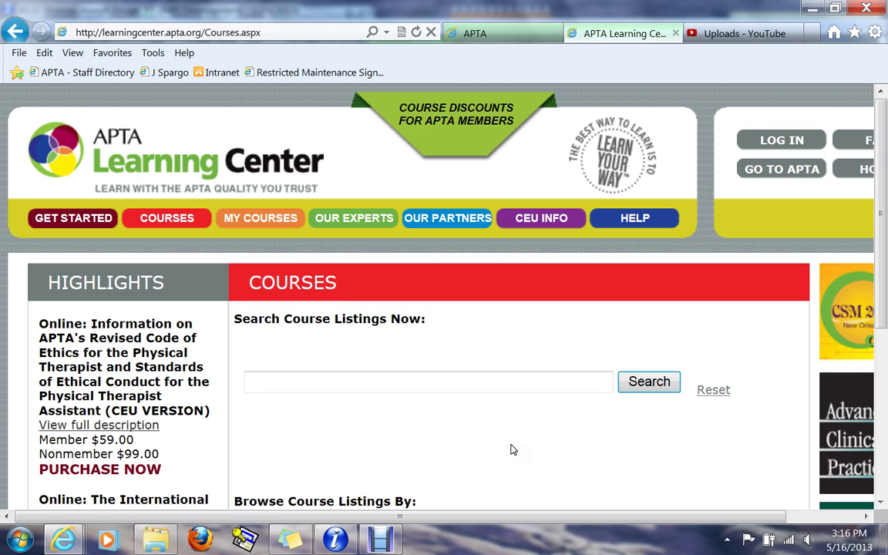
{"action": "left_click", "coordinate": [422, 381]}
{"action": "left_click", "coordinate": [447, 379]}
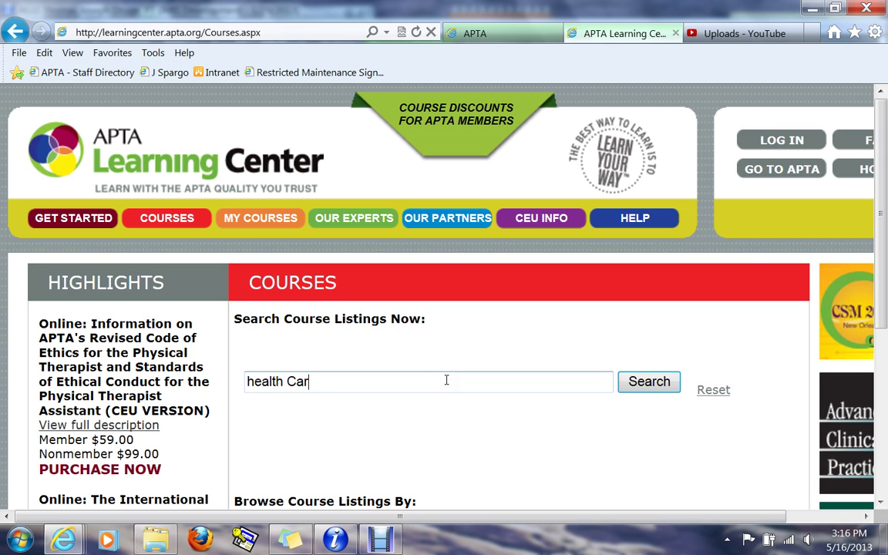
{"action": "type", "text": "health Care Reform"}
{"action": "key", "text": "Return"}
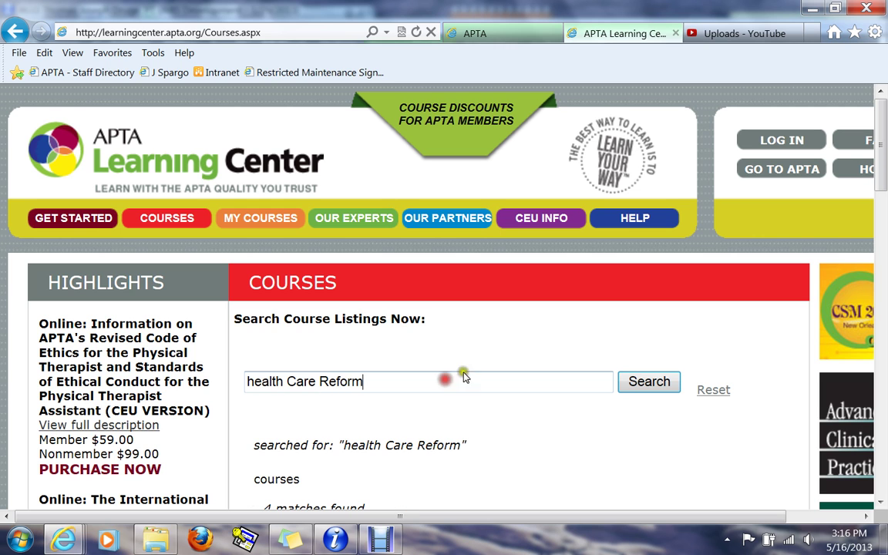
View the full description of "Online: PT 2011: The Future of Health Care Reform", highlight its course code, and close the description.
{"action": "scroll", "coordinate": [878, 216], "scroll_direction": "down", "scroll_amount": 5}
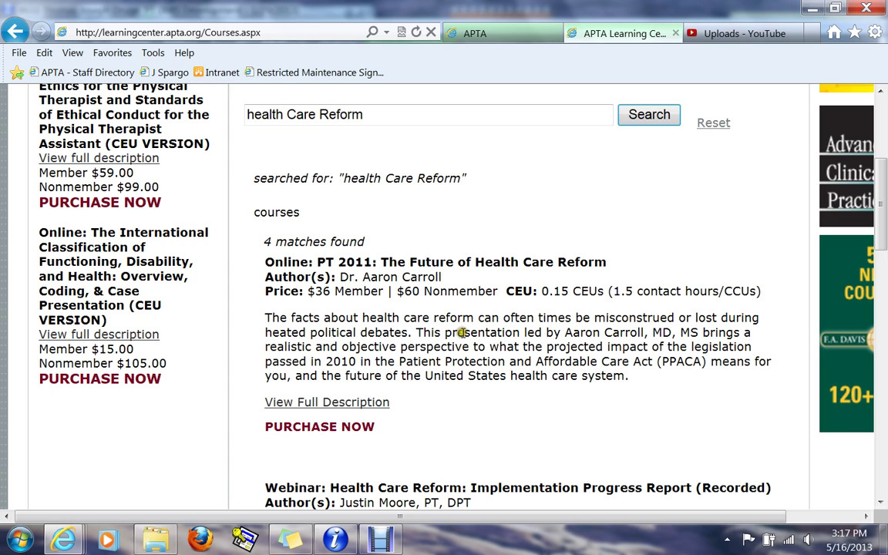
{"action": "left_click", "coordinate": [384, 406]}
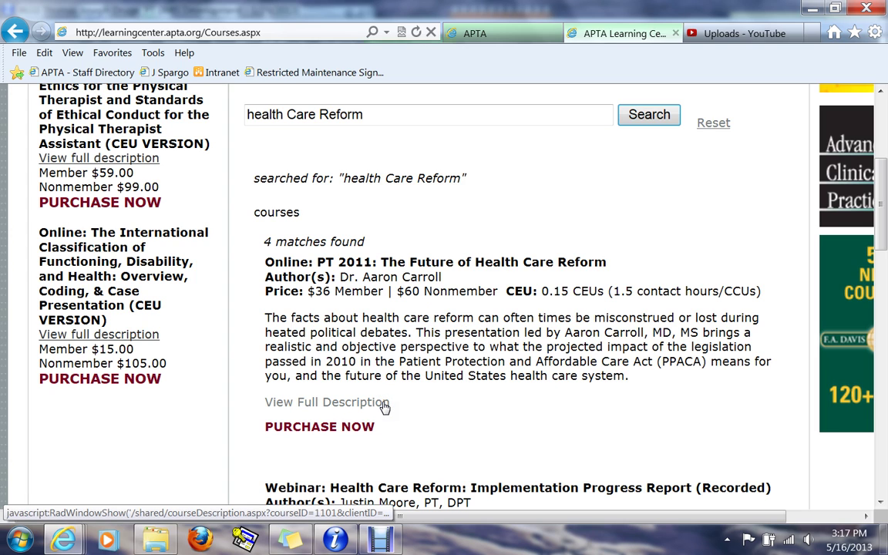
{"action": "left_click", "coordinate": [383, 405]}
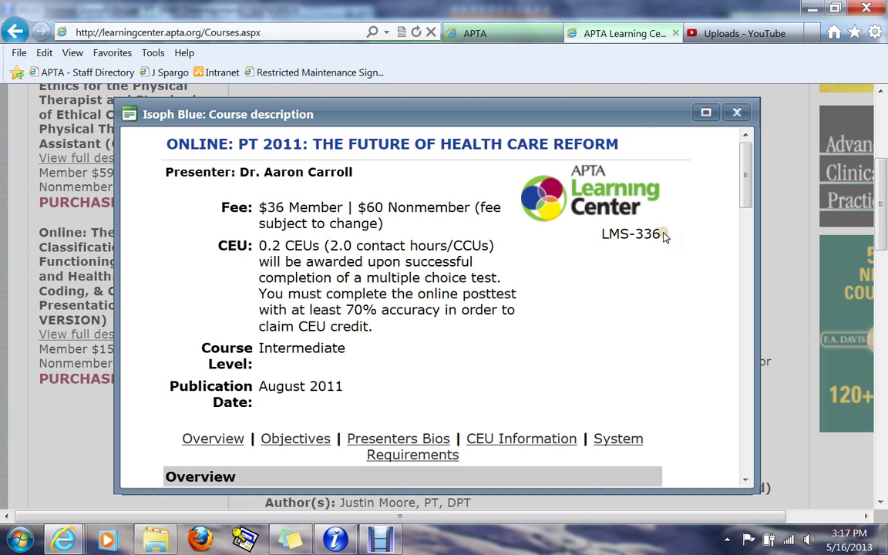
{"action": "left_click_drag", "start_coordinate": [660, 234], "coordinate": [617, 243]}
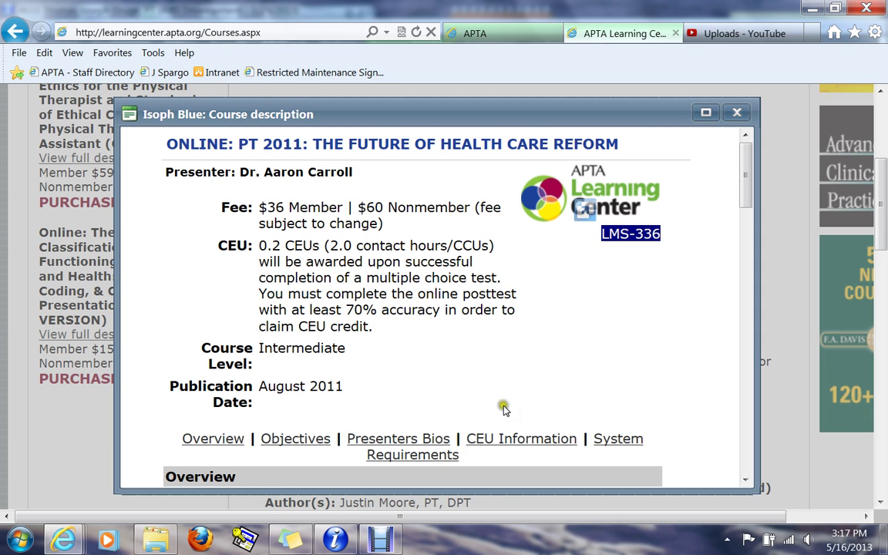
{"action": "left_click", "coordinate": [736, 113]}
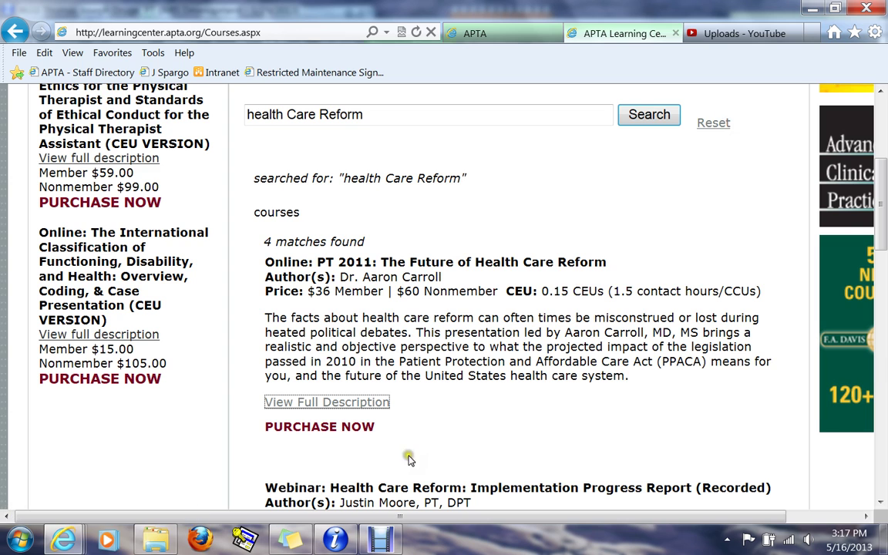
Switch to iMIS, view the customer's record, and open order processing in Service Central.
{"action": "left_click", "coordinate": [345, 532]}
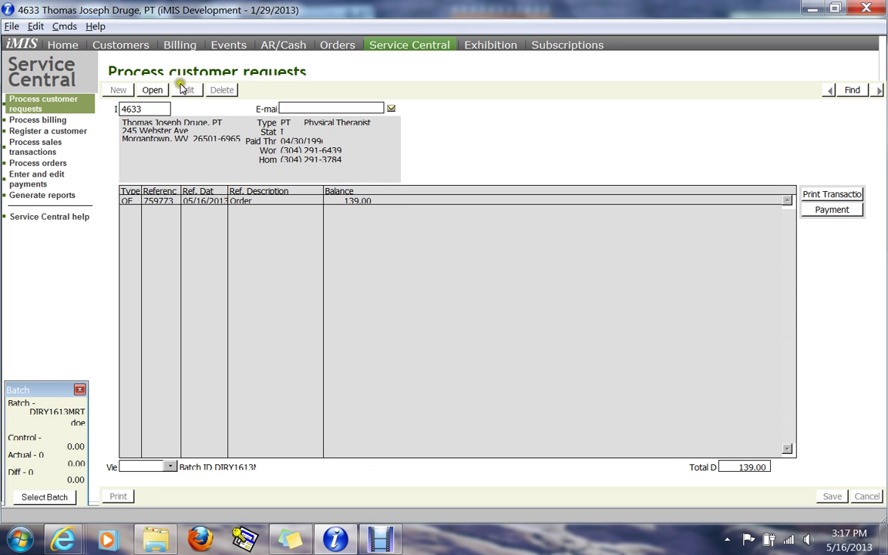
{"action": "left_click", "coordinate": [121, 45]}
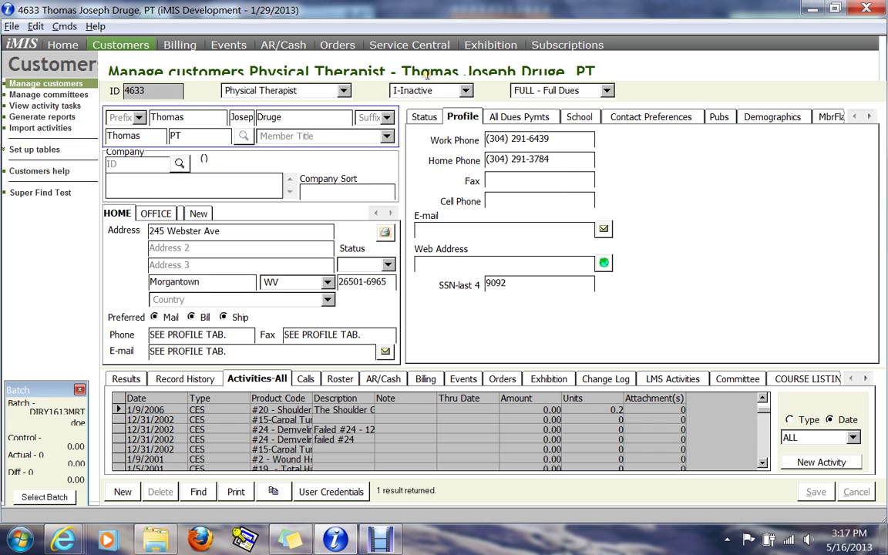
{"action": "left_click", "coordinate": [416, 45]}
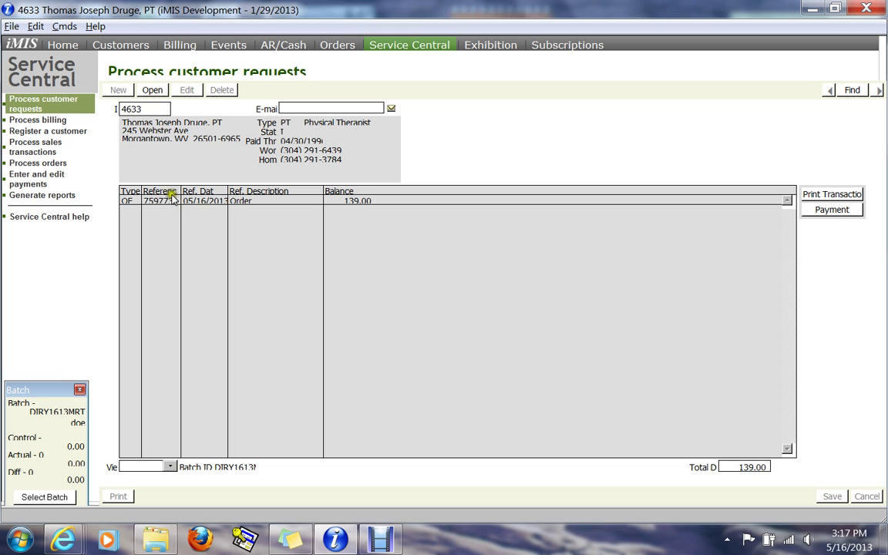
{"action": "left_click", "coordinate": [57, 163]}
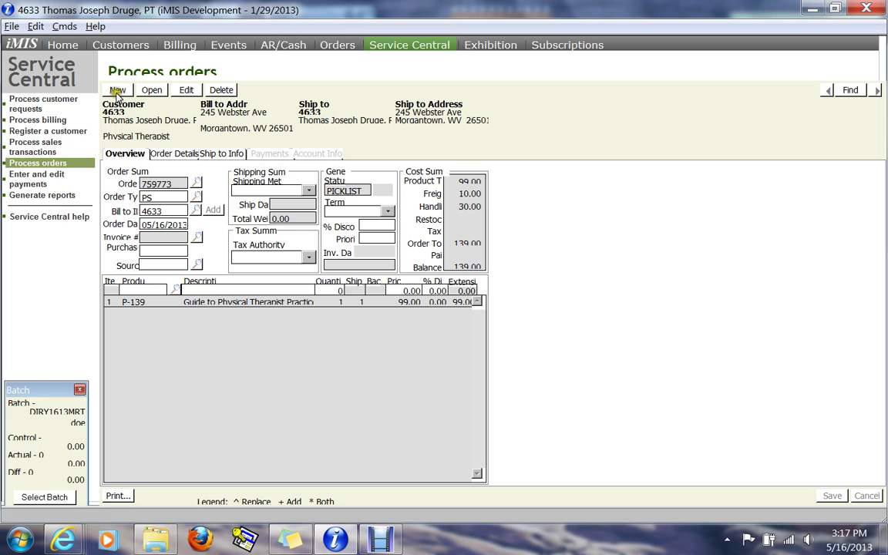
Start a new order for the customer with the LMS course order type, keeping the default shipping method, and advance to the product line.
{"action": "left_click", "coordinate": [117, 91]}
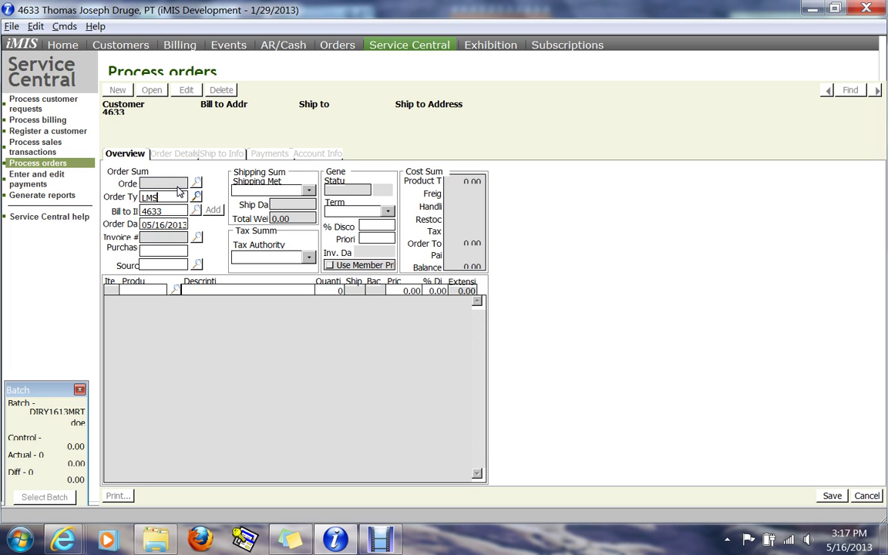
{"action": "type", "text": "URSE"}
{"action": "key", "text": "Tab"}
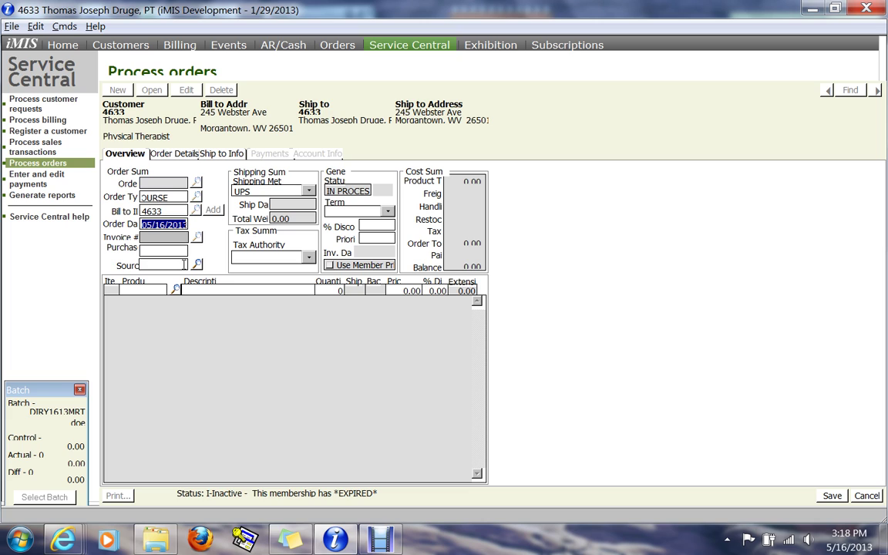
{"action": "key", "text": "Tab"}
{"action": "key", "text": "Tab"}
{"action": "key", "text": "Tab"}
{"action": "key", "text": "Tab"}
{"action": "key", "text": "Tab"}
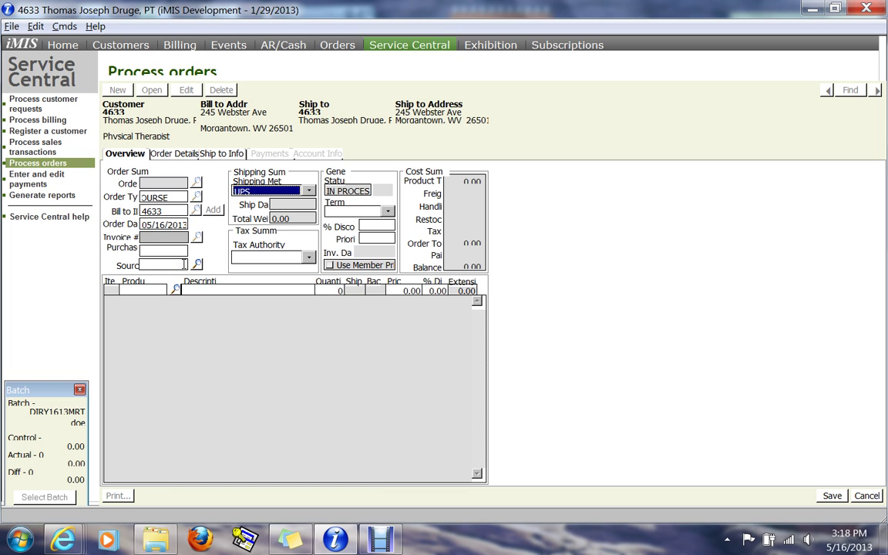
{"action": "key", "text": "Tab"}
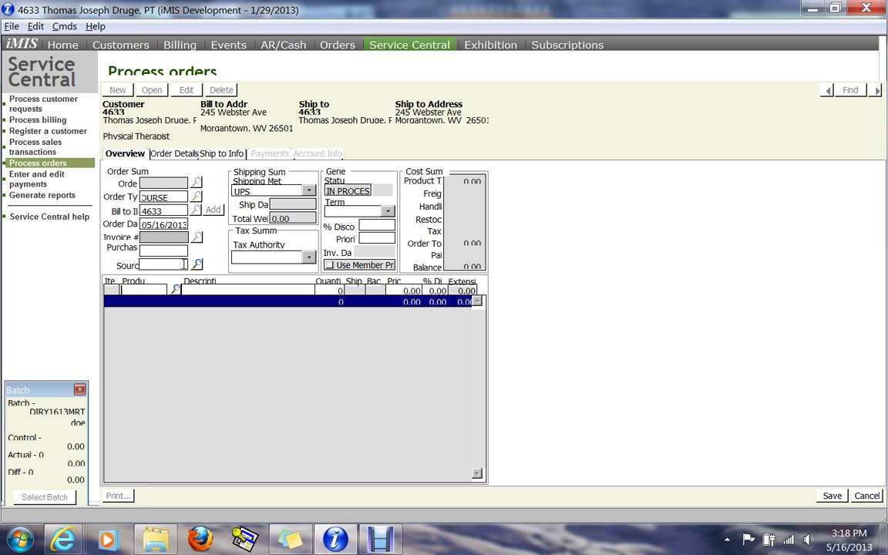
Add product LMS-336 to the order with a quantity of 1.
{"action": "type", "text": "LMS-336"}
{"action": "key", "text": "Tab"}
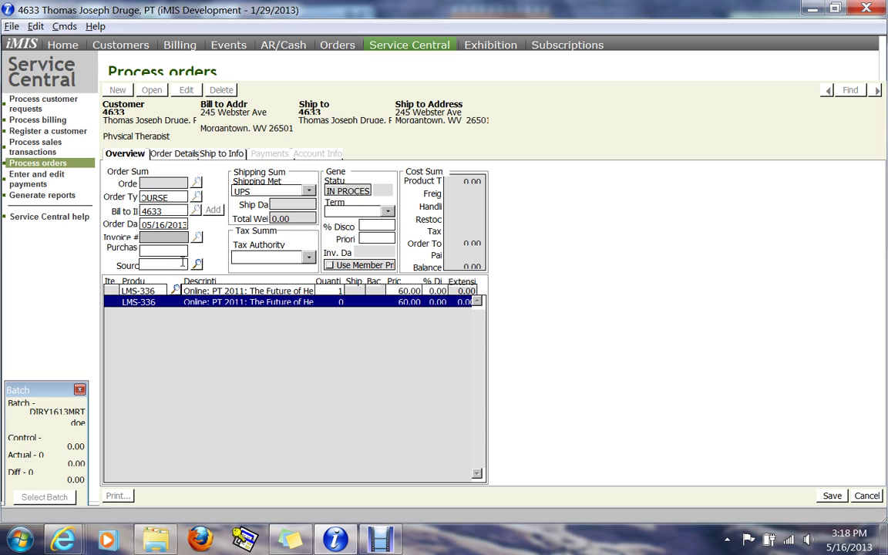
{"action": "type", "text": "1"}
{"action": "key", "text": "Return"}
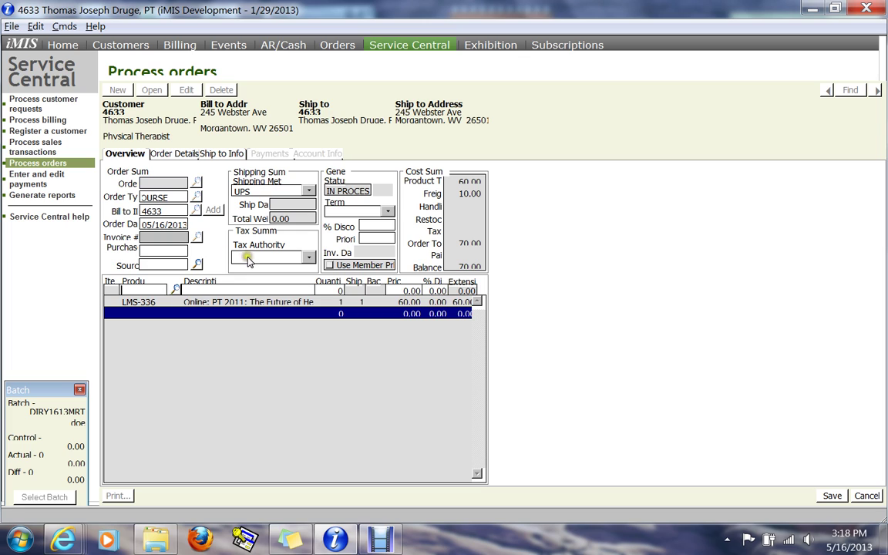
Remove the freight charge from the order by turning off automatic freight calculation, and return to the order overview.
{"action": "left_click", "coordinate": [465, 197]}
{"action": "left_click", "coordinate": [461, 195]}
{"action": "left_click", "coordinate": [181, 153]}
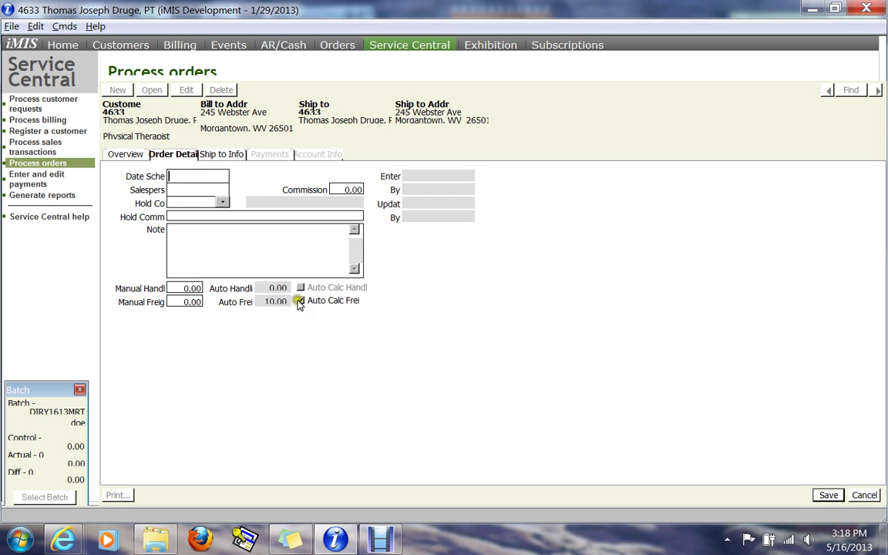
{"action": "left_click", "coordinate": [301, 300]}
{"action": "left_click", "coordinate": [133, 155]}
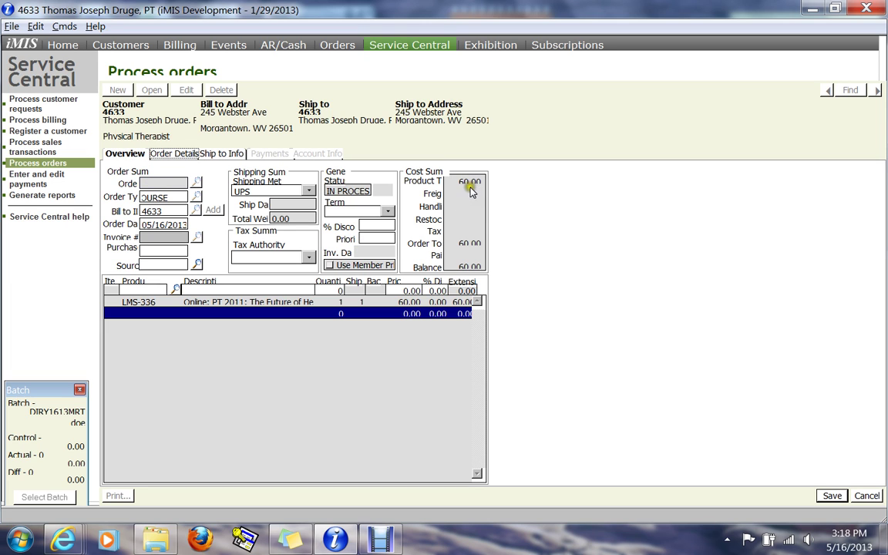
Review the order's ship-to information, save the order, and dismiss the Windows color scheme prompt.
{"action": "left_click", "coordinate": [208, 153]}
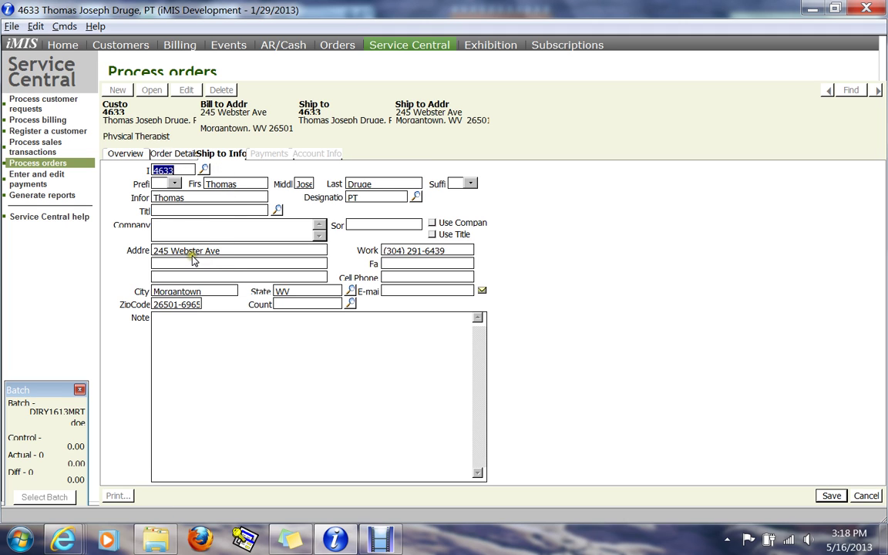
{"action": "left_click", "coordinate": [113, 155]}
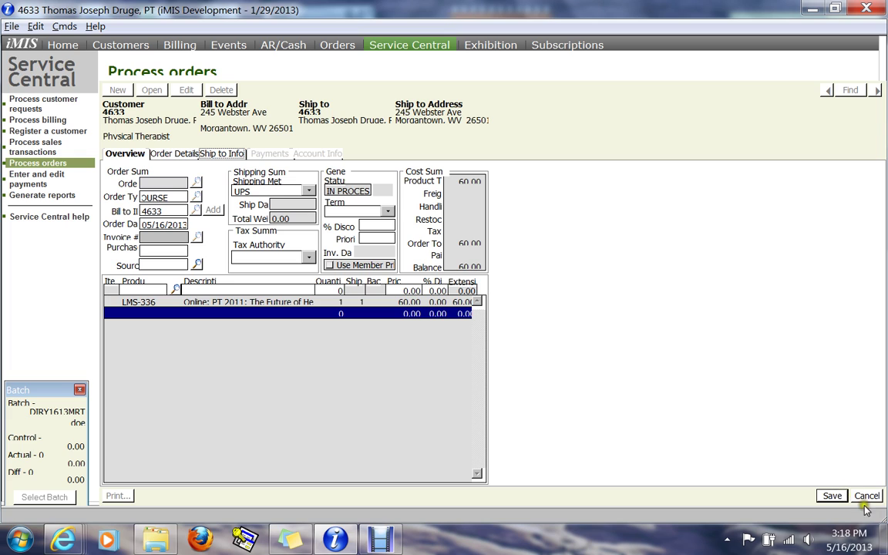
{"action": "left_click", "coordinate": [831, 495]}
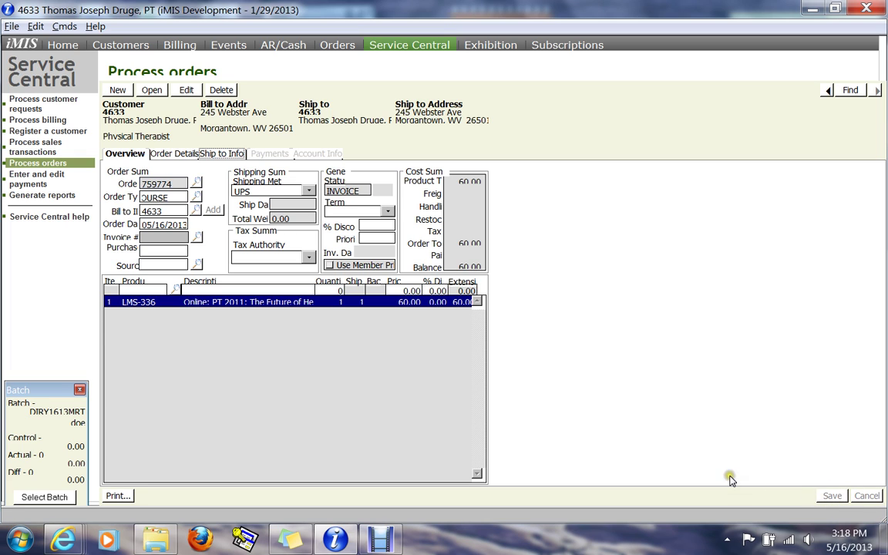
{"action": "left_click", "coordinate": [351, 190]}
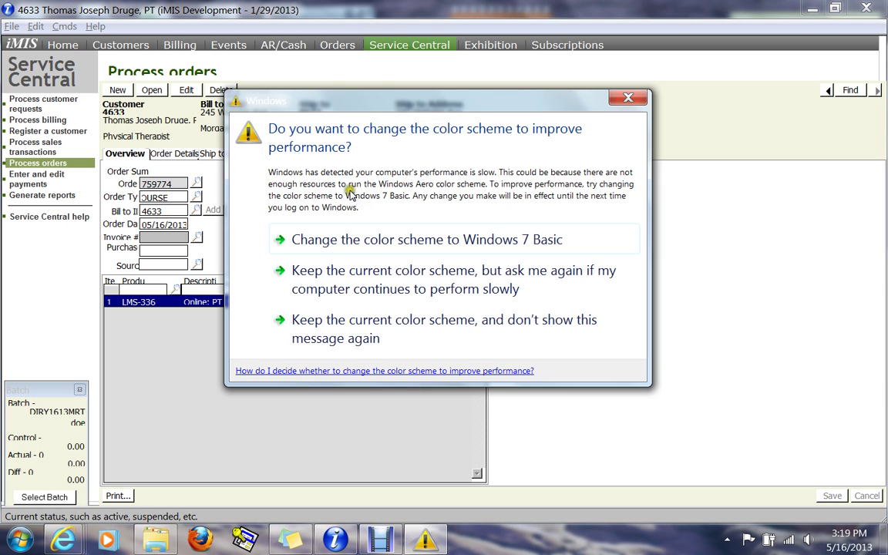
{"action": "left_click", "coordinate": [629, 101]}
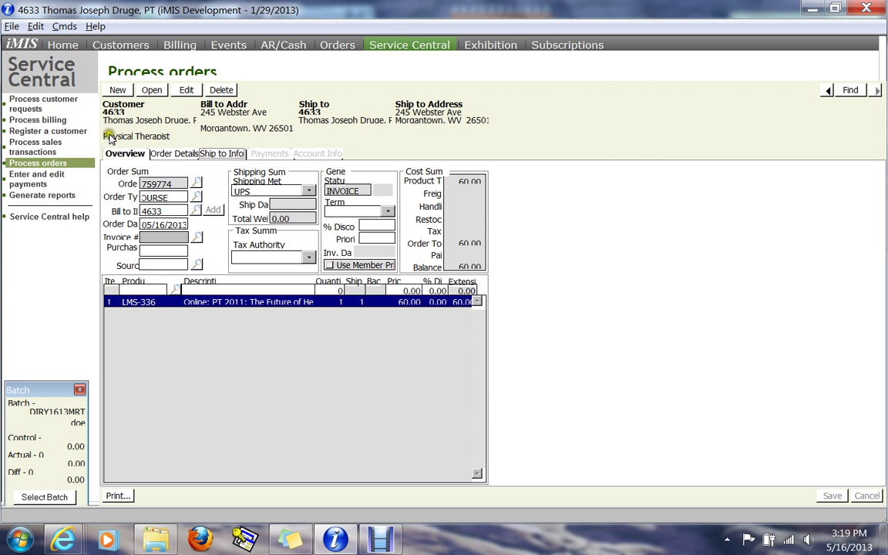
Bring up the customer's open requests, select the order with the 60.00 balance, and start a payment entry.
{"action": "left_click", "coordinate": [56, 105]}
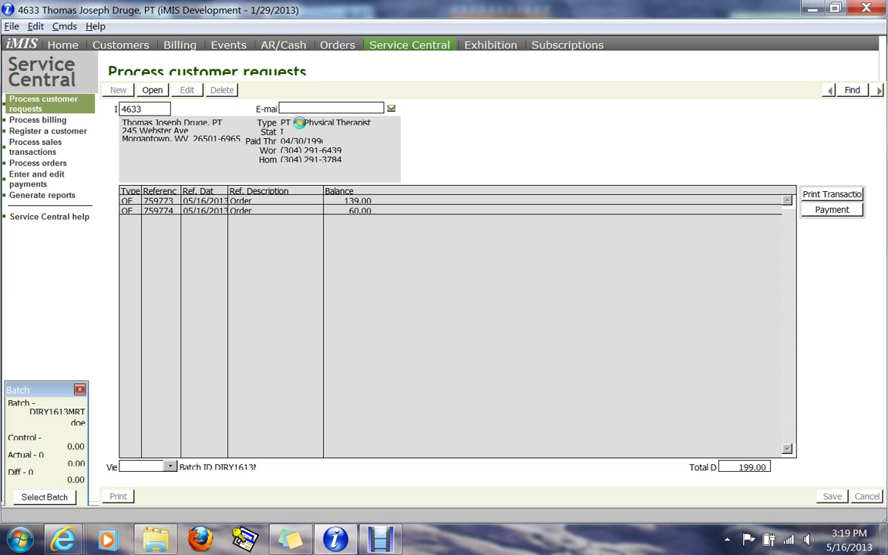
{"action": "left_click", "coordinate": [476, 212]}
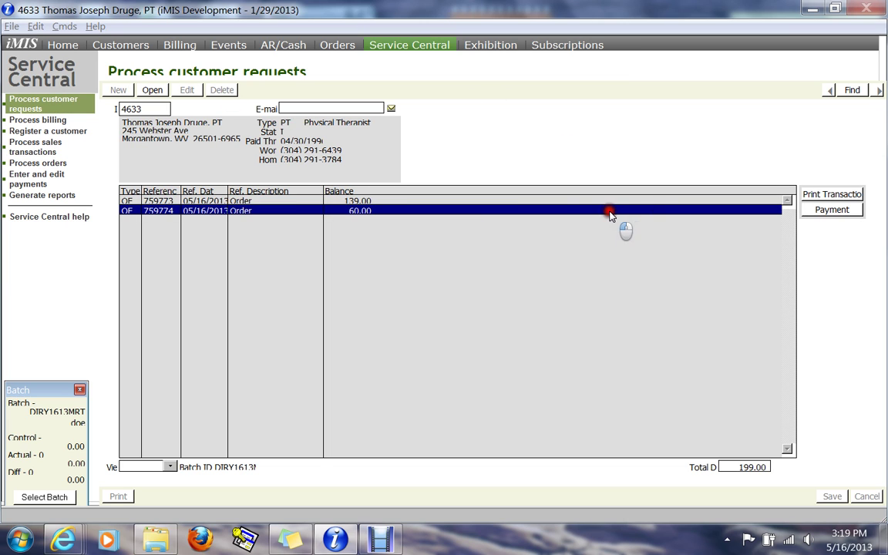
{"action": "left_click", "coordinate": [434, 202]}
{"action": "left_click", "coordinate": [459, 208]}
{"action": "left_click", "coordinate": [431, 202]}
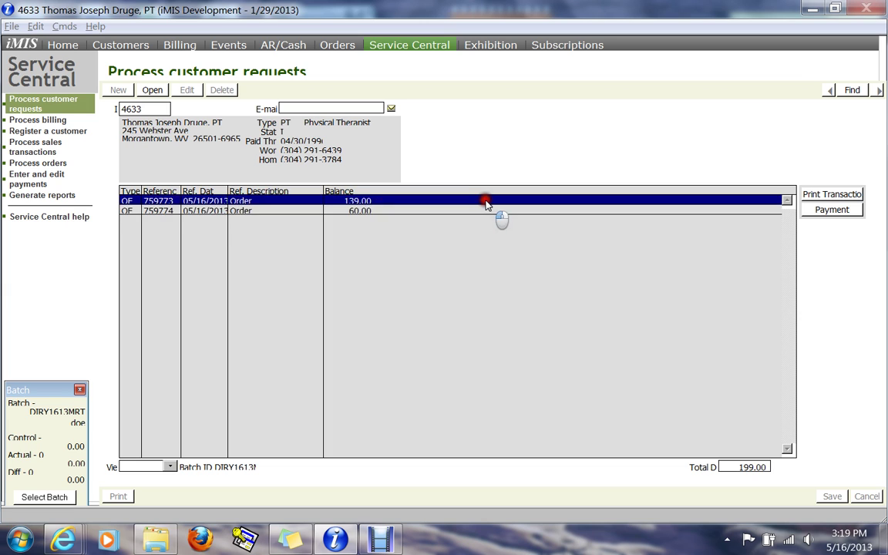
{"action": "left_click", "coordinate": [655, 209]}
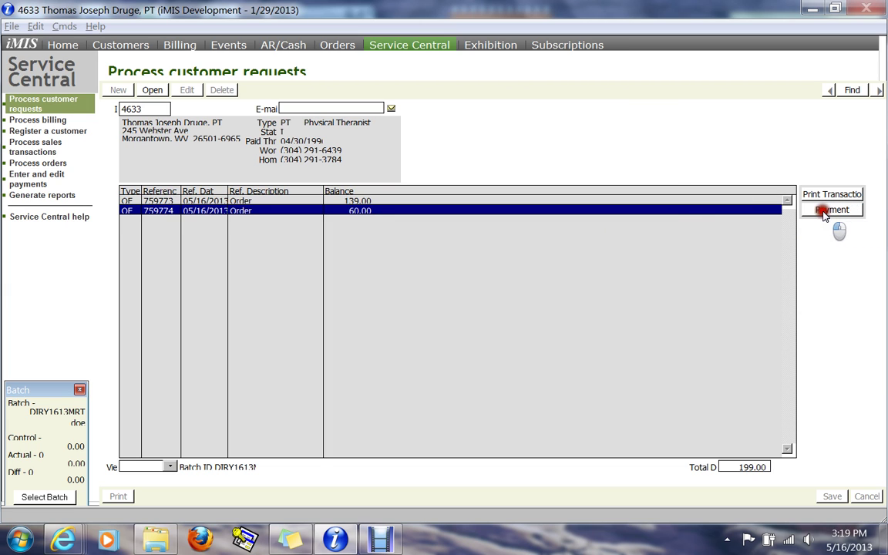
{"action": "left_click", "coordinate": [823, 211]}
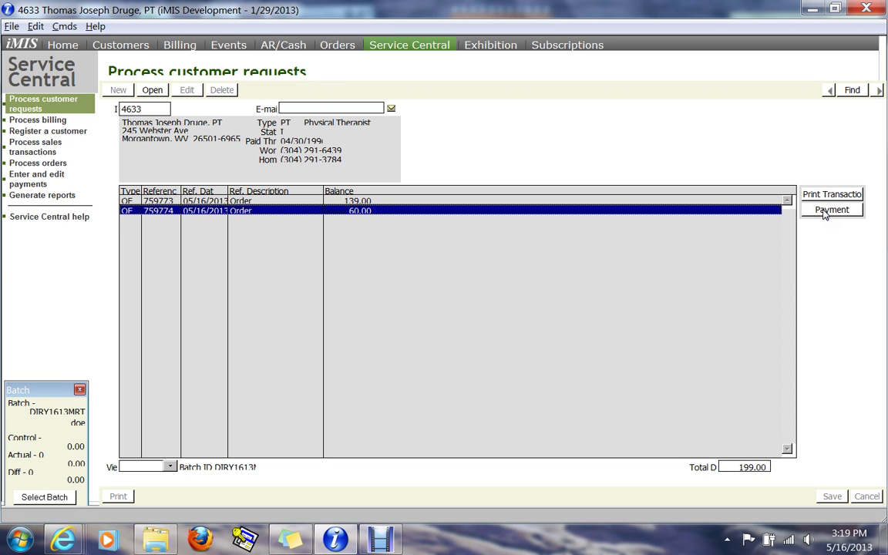
{"action": "left_click", "coordinate": [821, 211]}
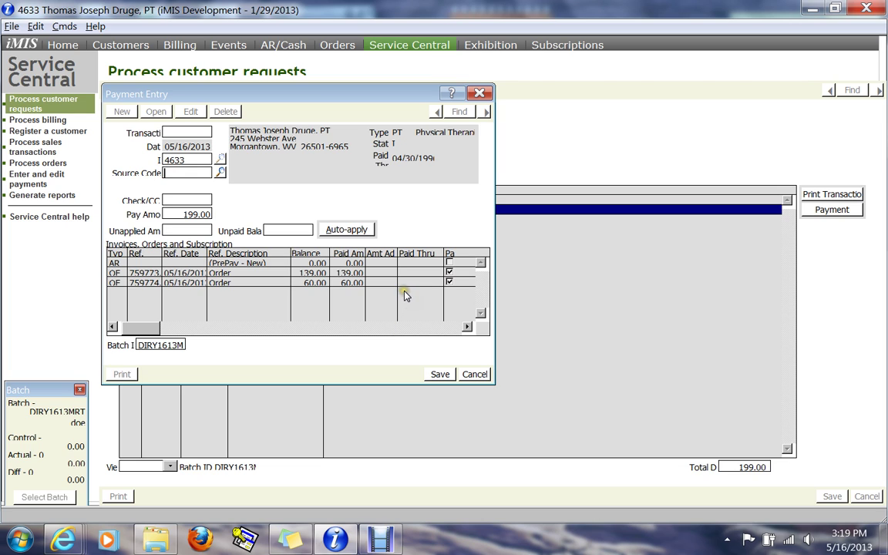
Exclude the 139.00 order from the payment and enter source code PUNK008 with payment method MC.
{"action": "left_click", "coordinate": [448, 272]}
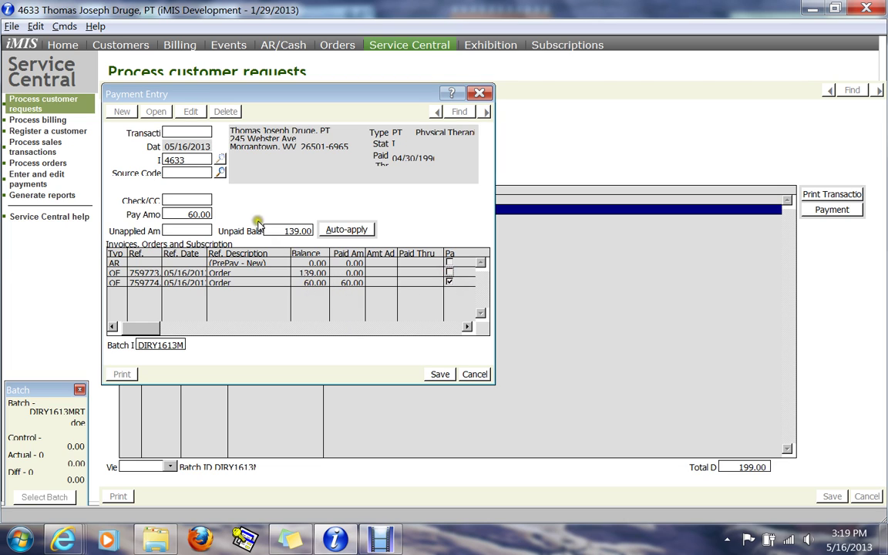
{"action": "left_click", "coordinate": [192, 173]}
{"action": "key", "text": "Tab"}
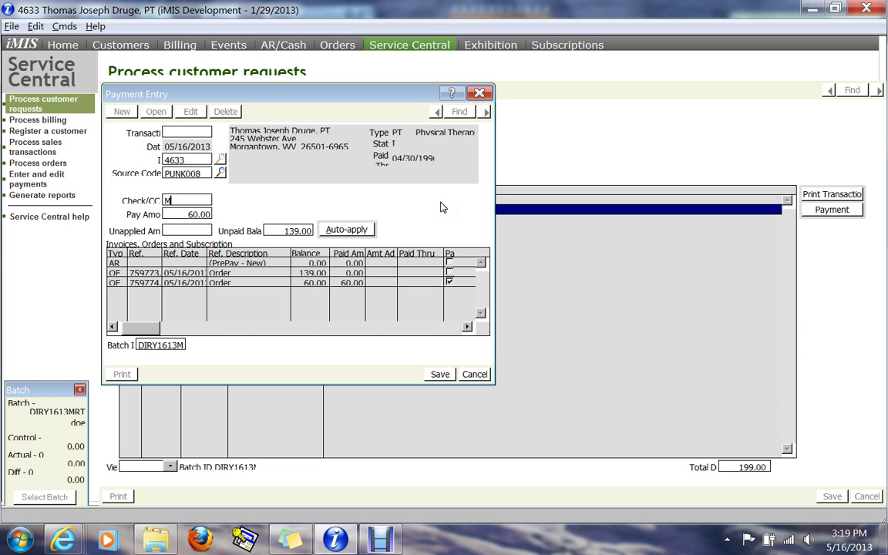
{"action": "type", "text": "MC"}
{"action": "key", "text": "Tab"}
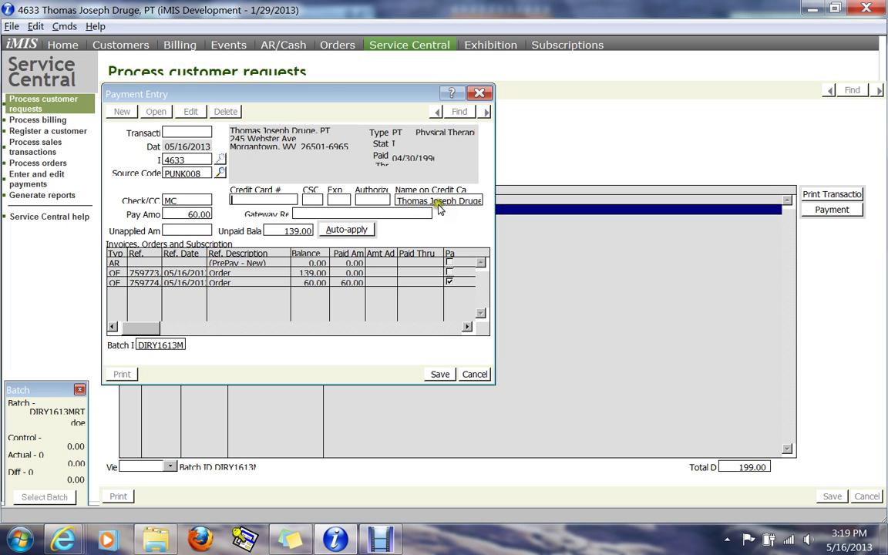
Try to proceed through the credit card payment without a card number, dismissing the validation warning and the Windows color scheme prompt.
{"action": "left_click", "coordinate": [338, 198]}
{"action": "left_click", "coordinate": [341, 231]}
{"action": "left_click", "coordinate": [186, 215]}
{"action": "left_click", "coordinate": [445, 342]}
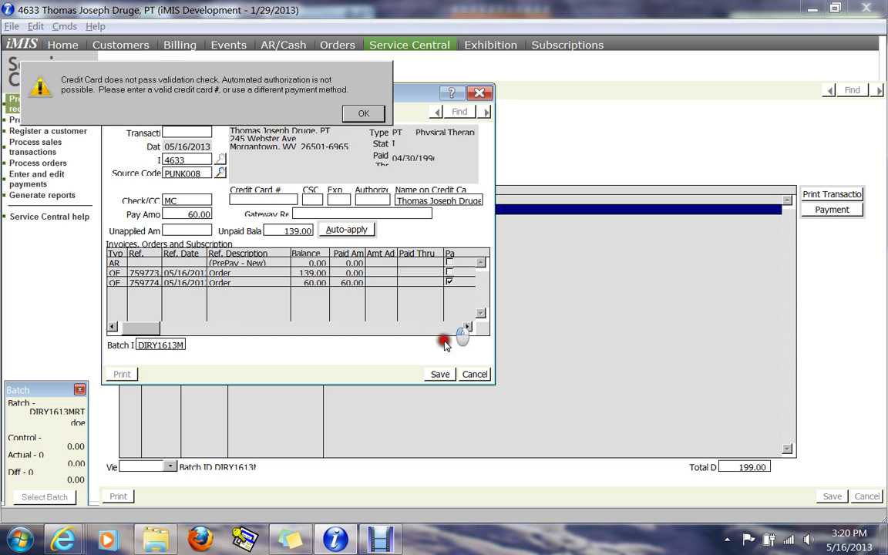
{"action": "left_click", "coordinate": [364, 113]}
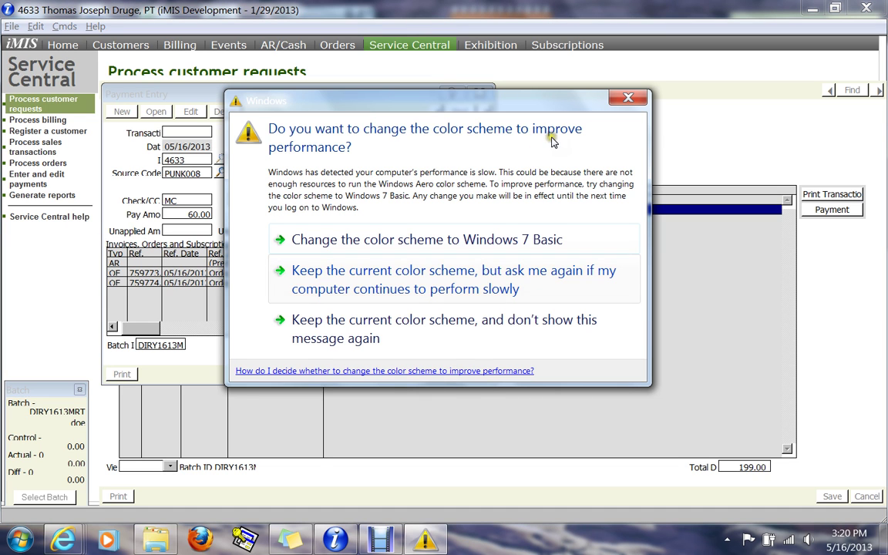
{"action": "left_click", "coordinate": [629, 98]}
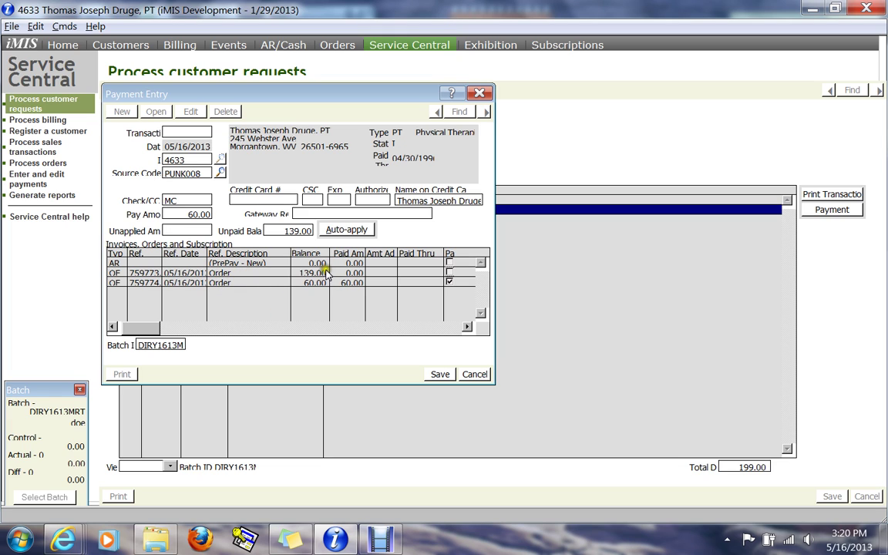
Cancel the unfinished payment, dismissing the card warning, and close the payment entry window.
{"action": "left_click", "coordinate": [478, 93]}
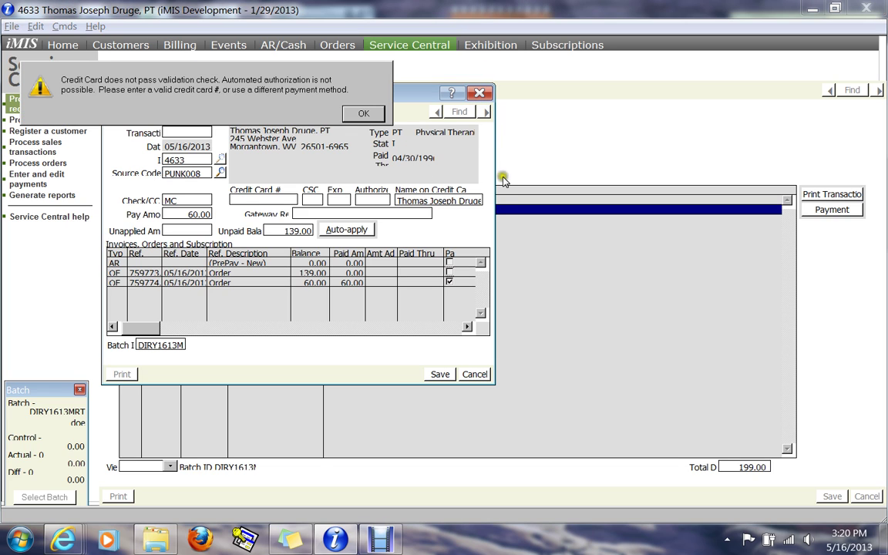
{"action": "left_click", "coordinate": [363, 113]}
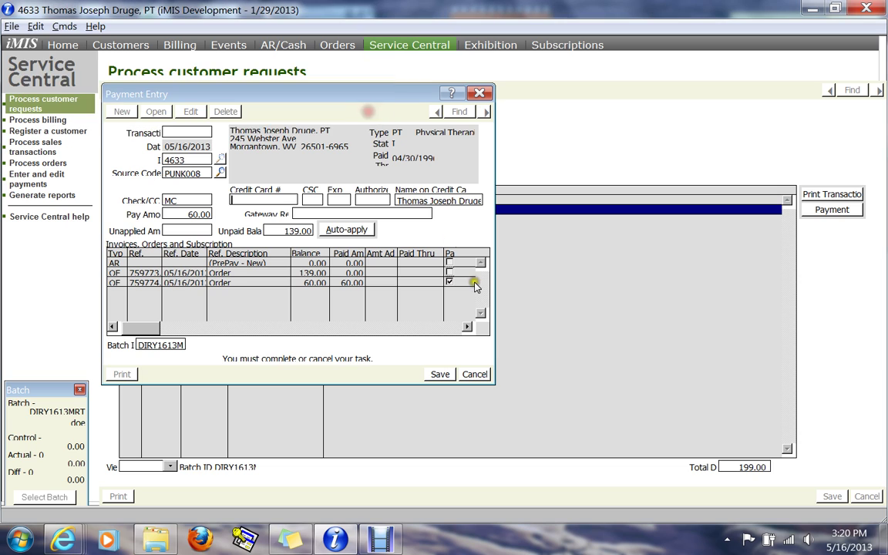
{"action": "left_click", "coordinate": [474, 374]}
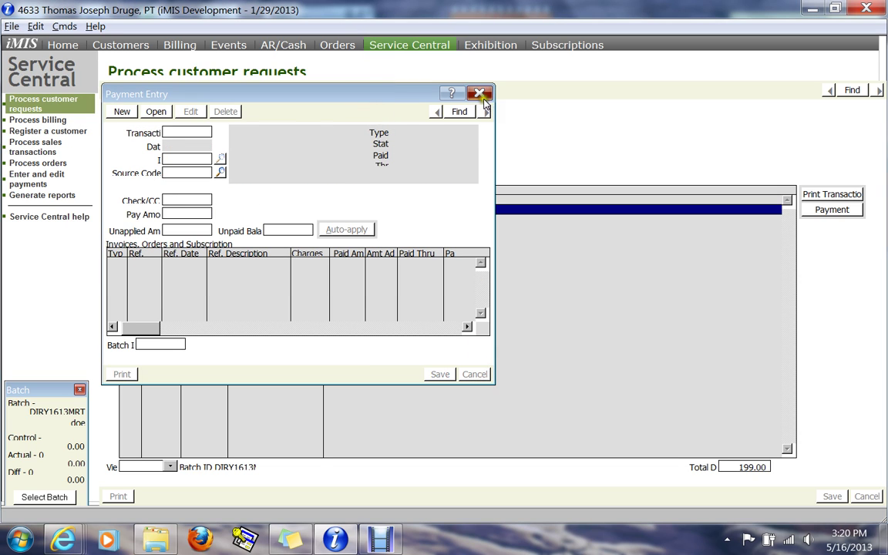
{"action": "left_click", "coordinate": [479, 93]}
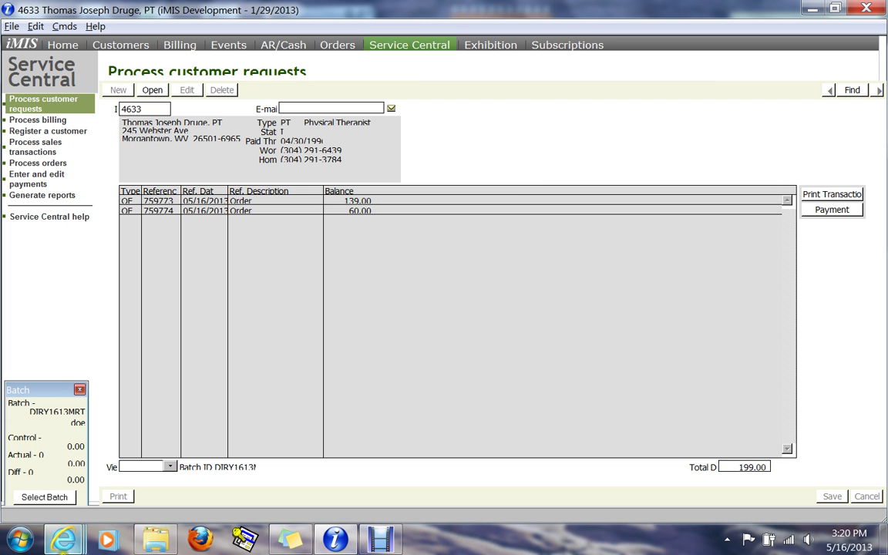
Switch to the APTA Learning Center in Internet Explorer, open My Courses, and look over the member login form.
{"action": "left_click", "coordinate": [61, 544]}
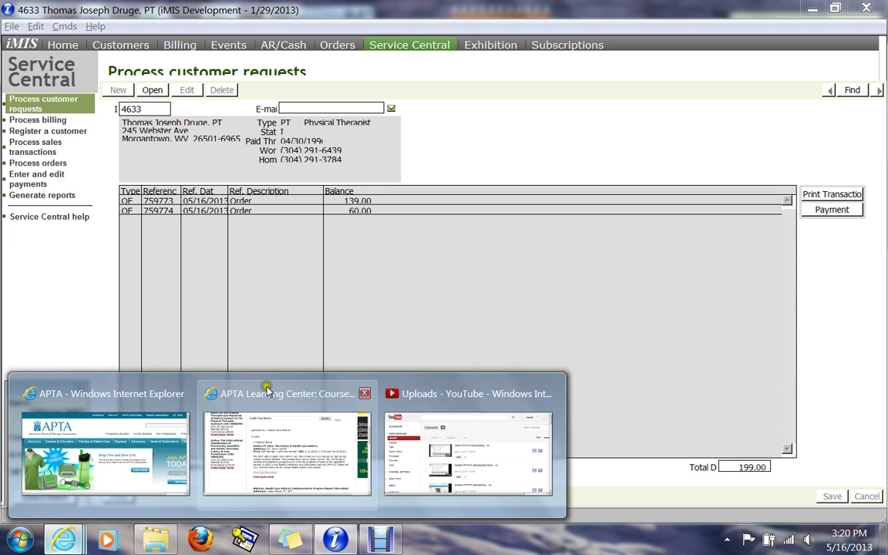
{"action": "left_click", "coordinate": [267, 391]}
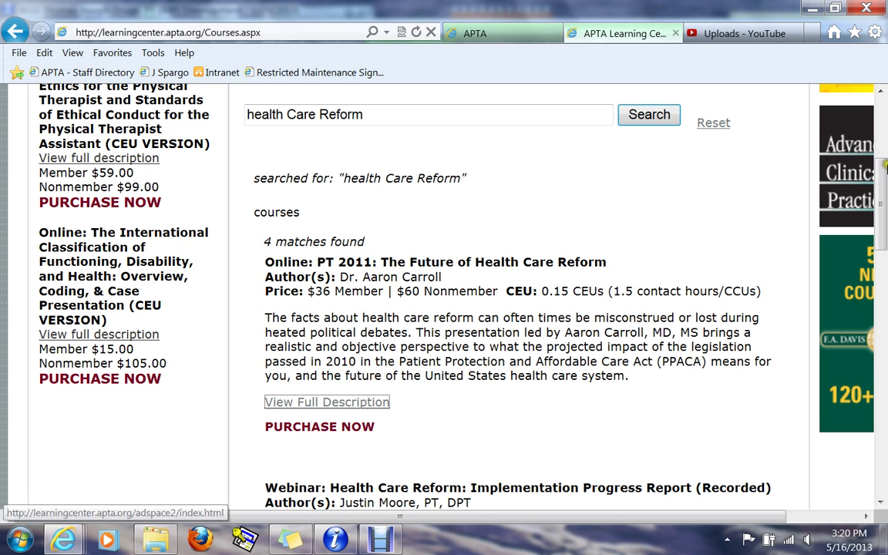
{"action": "left_click_drag", "start_coordinate": [884, 173], "coordinate": [882, 110]}
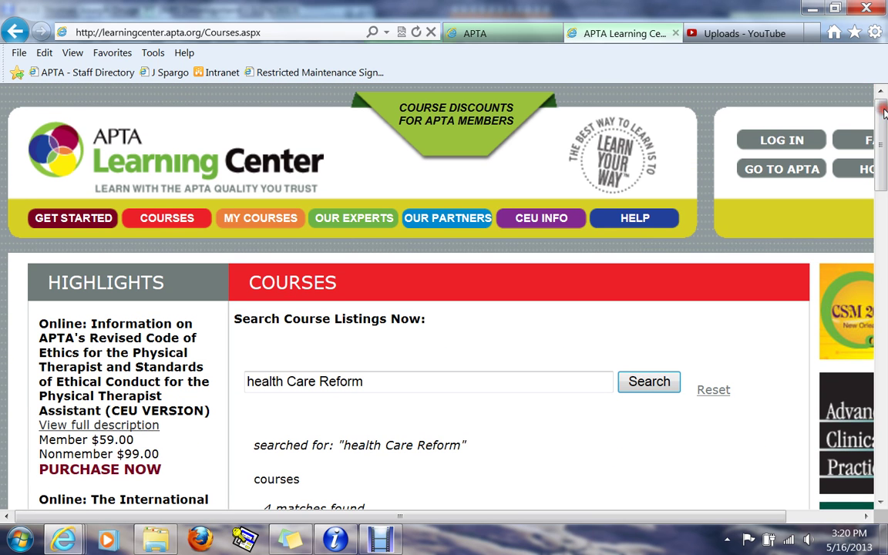
{"action": "left_click", "coordinate": [283, 223]}
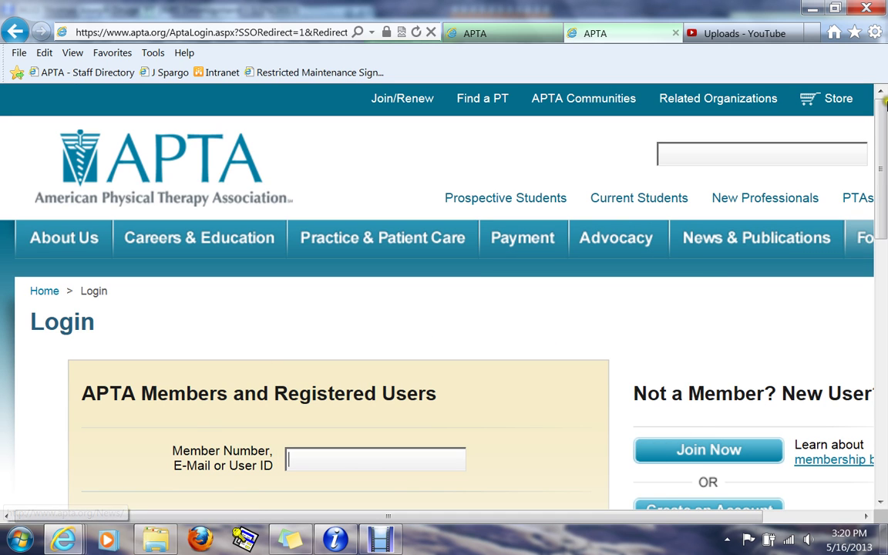
{"action": "left_click_drag", "start_coordinate": [884, 122], "coordinate": [884, 188]}
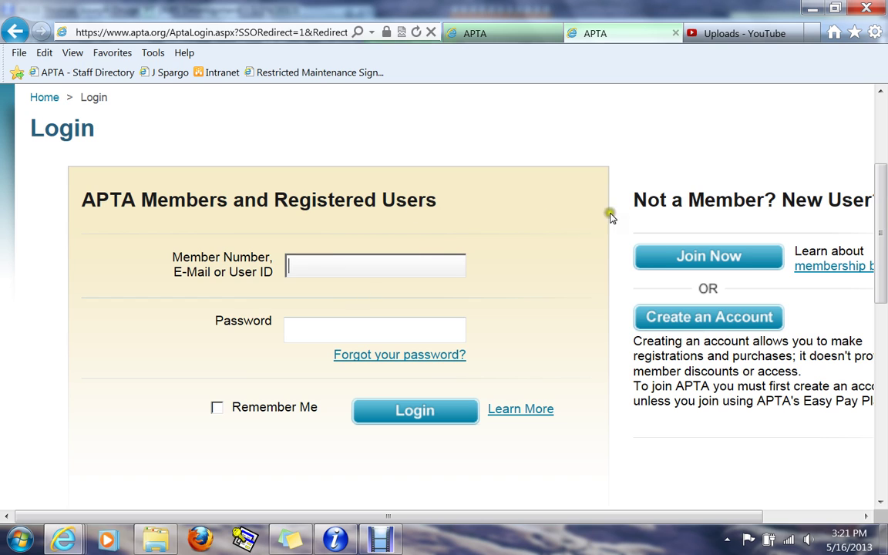
{"action": "left_click_drag", "start_coordinate": [882, 193], "coordinate": [883, 103]}
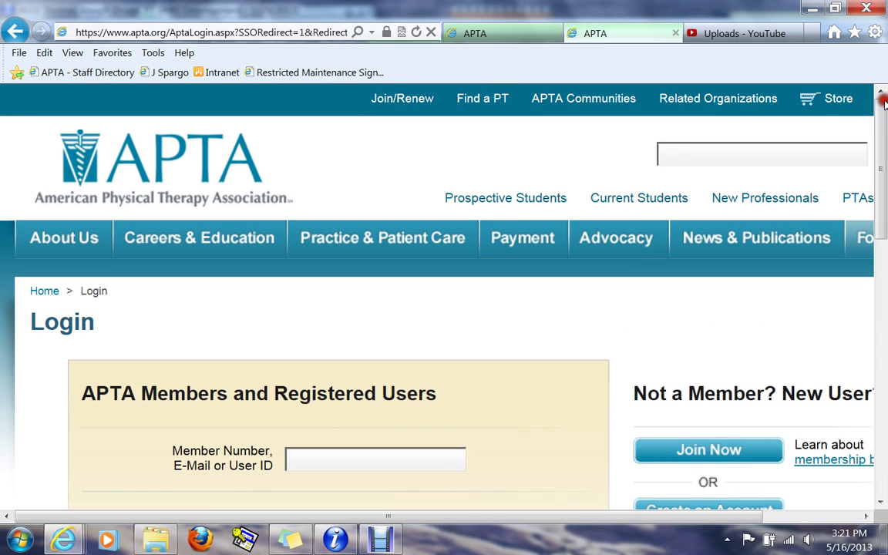
Open the APTA Learning Center from the APTA home page, review its upcoming courses, and switch back to iMIS.
{"action": "left_click", "coordinate": [506, 36]}
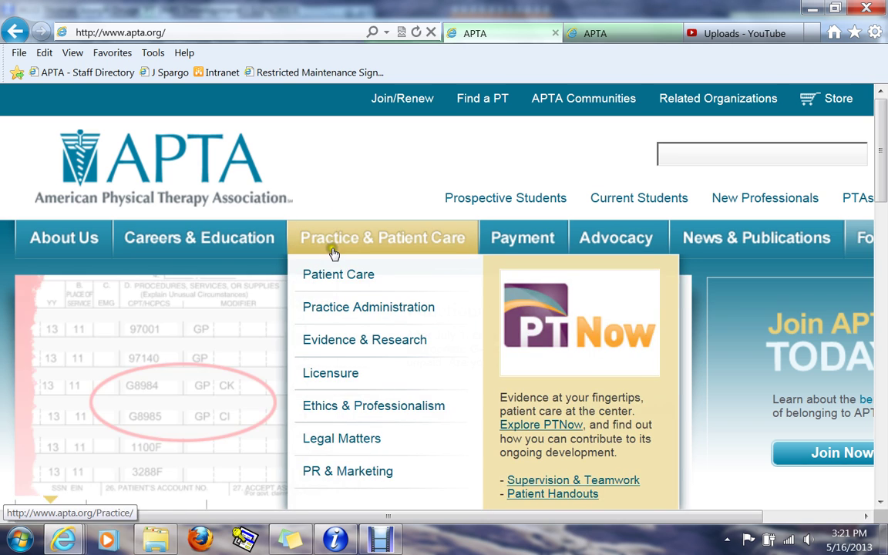
{"action": "mouse_move", "coordinate": [172, 240]}
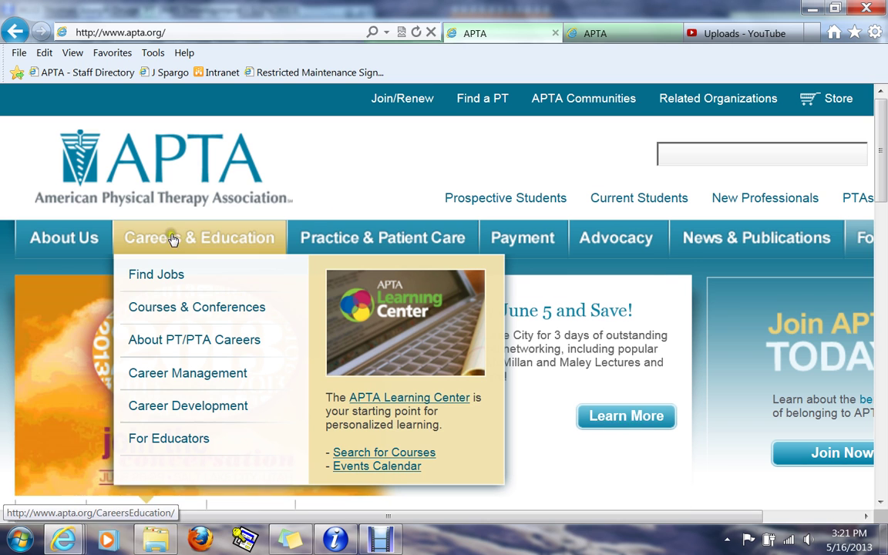
{"action": "left_click", "coordinate": [379, 399]}
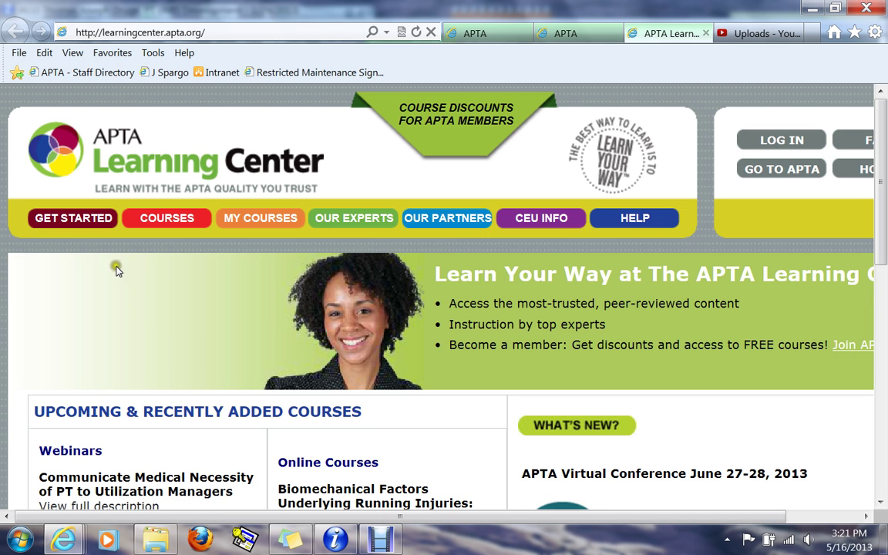
{"action": "scroll", "coordinate": [883, 197], "scroll_direction": "down", "scroll_amount": 5}
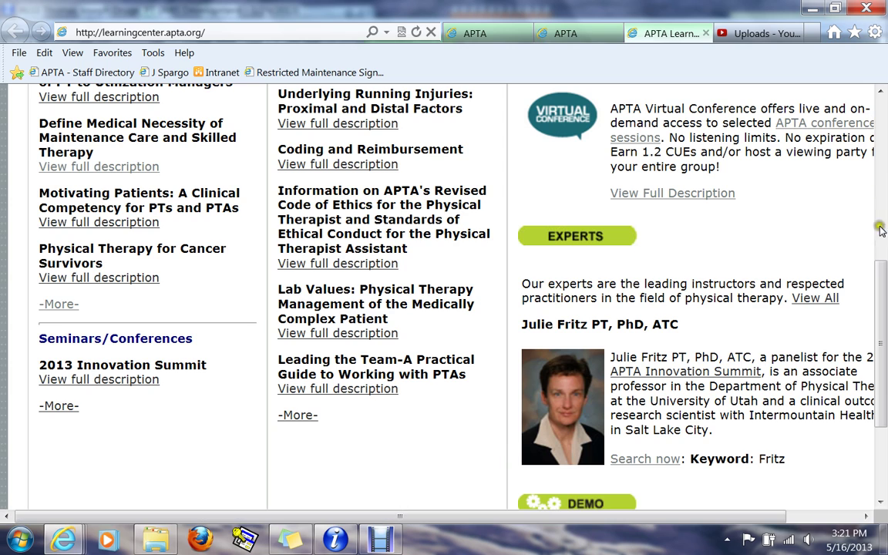
{"action": "left_click_drag", "start_coordinate": [883, 279], "coordinate": [884, 133]}
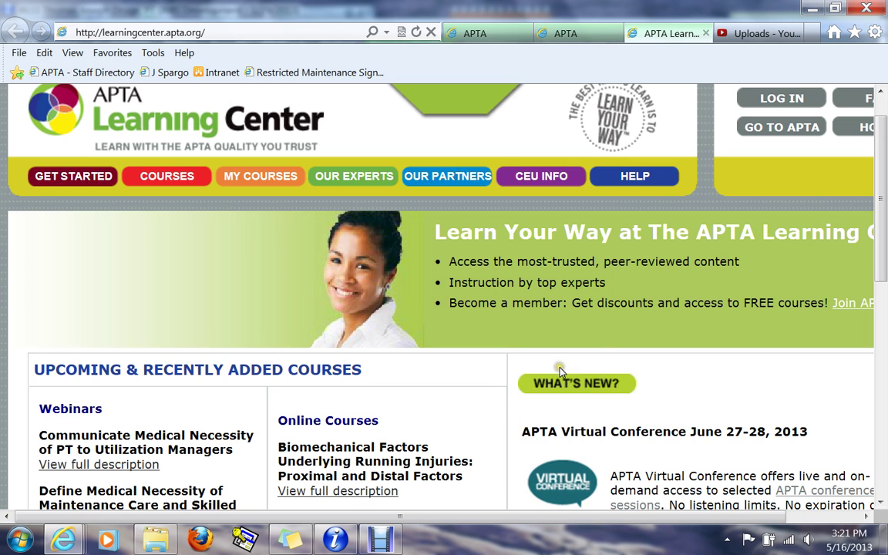
{"action": "mouse_move", "coordinate": [340, 544]}
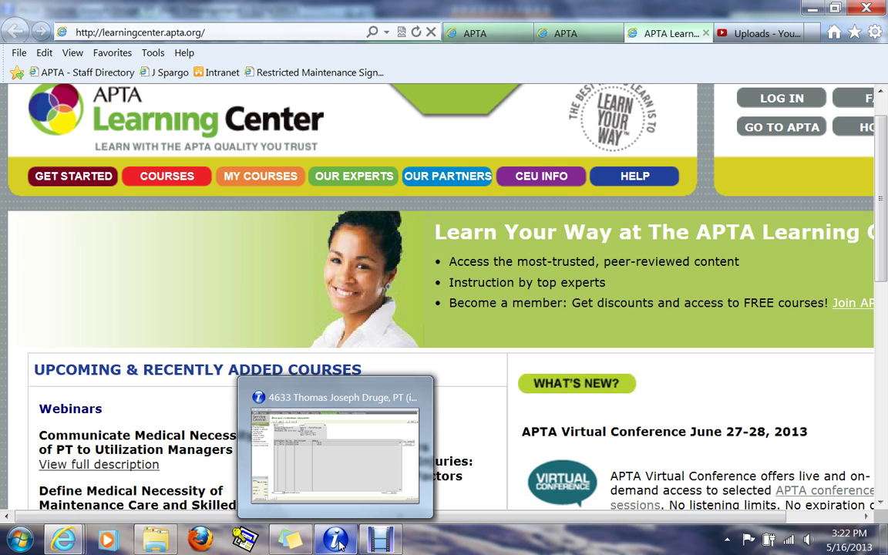
{"action": "left_click", "coordinate": [341, 544]}
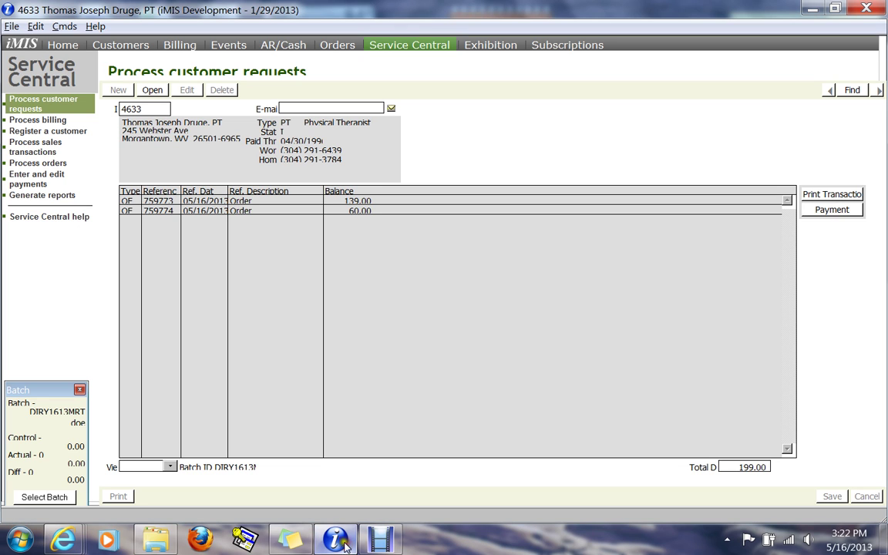